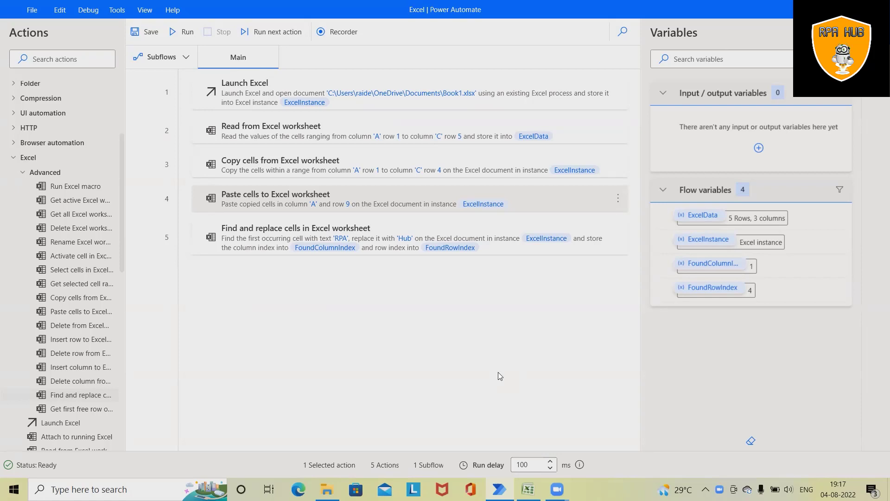
- Switch to the Book1 workbook in Excel to view the flow's output
click(528, 490)
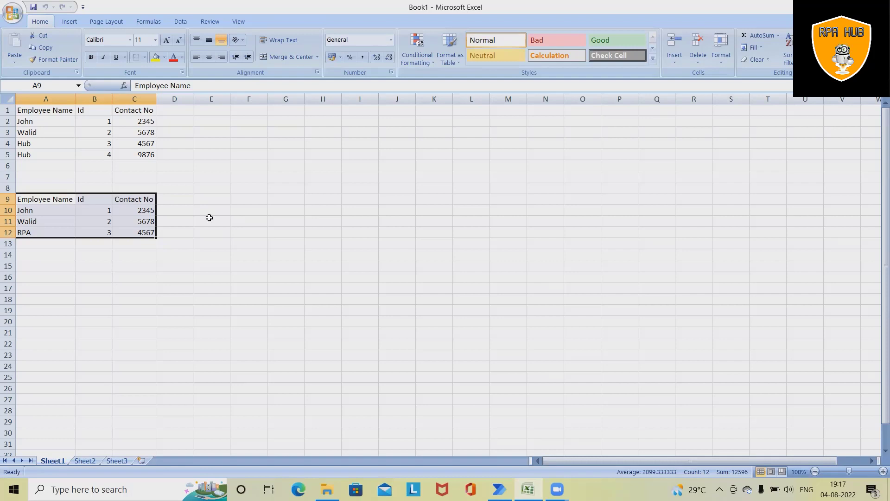
- Clear the pasted selection and check the values in cells A2 and A3
click(174, 277)
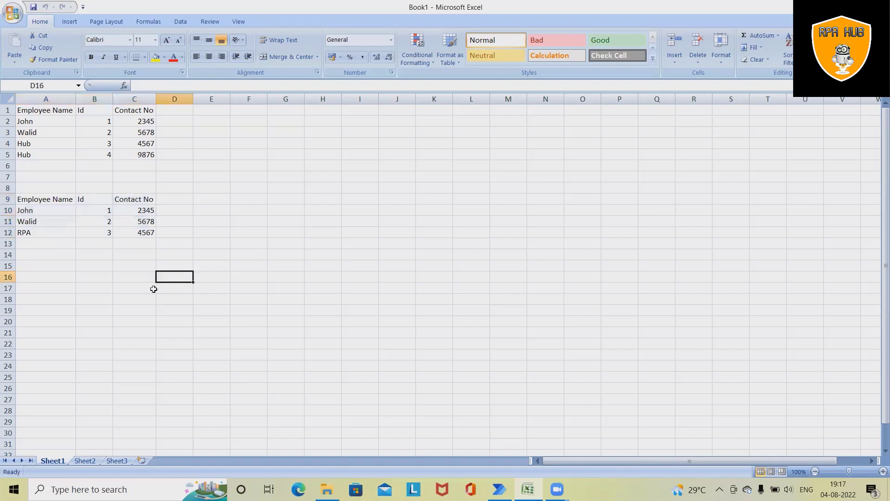
click(32, 120)
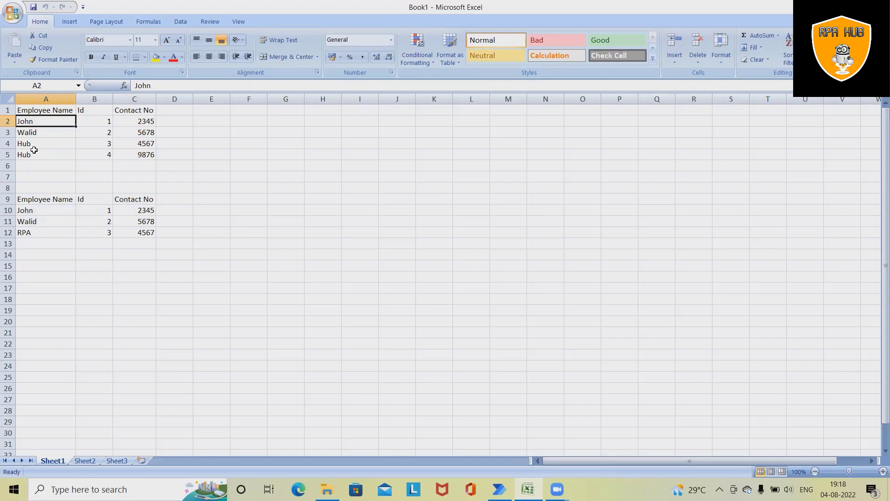
click(55, 131)
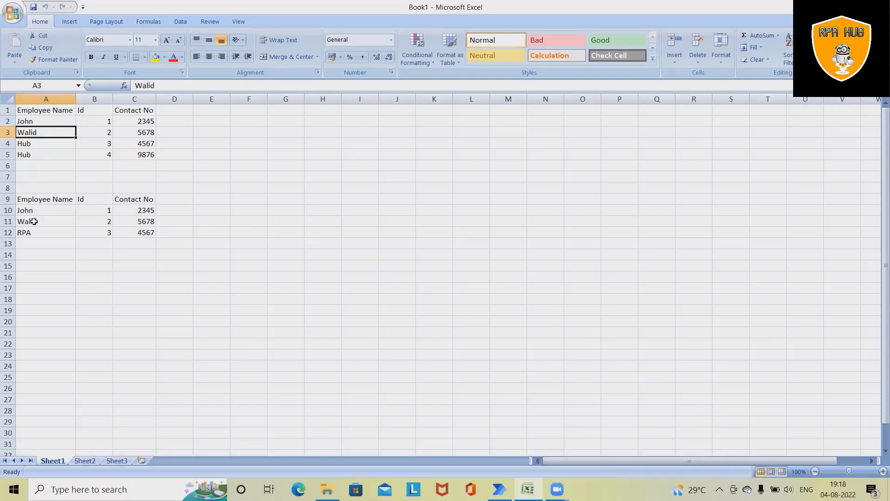
- Retype 'RPA' in cells A4 and A12, then return to the flow editor
click(36, 144)
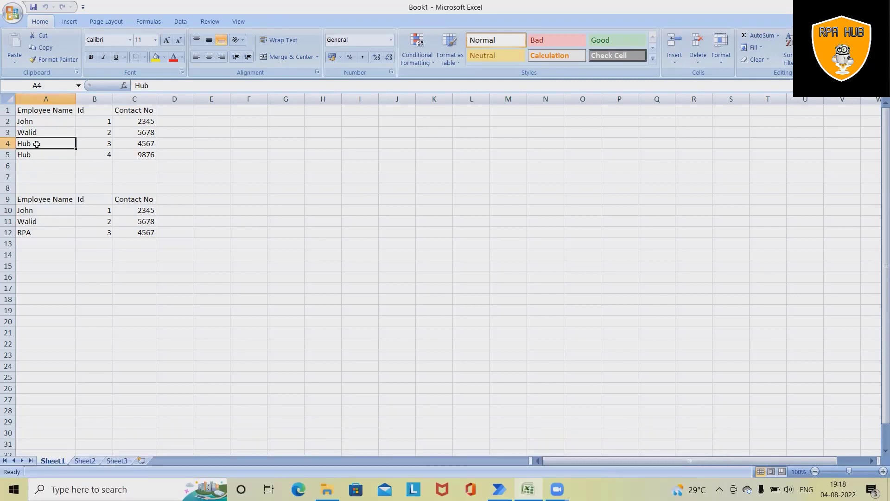
text(RPA)
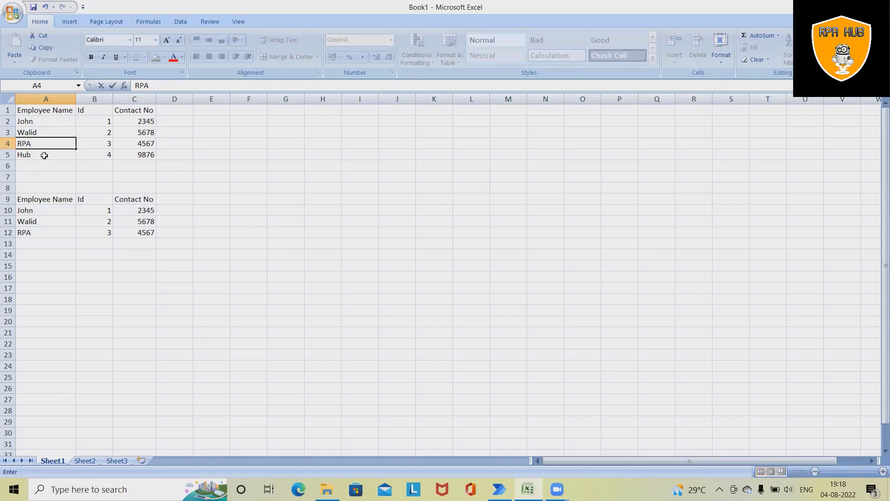
click(40, 231)
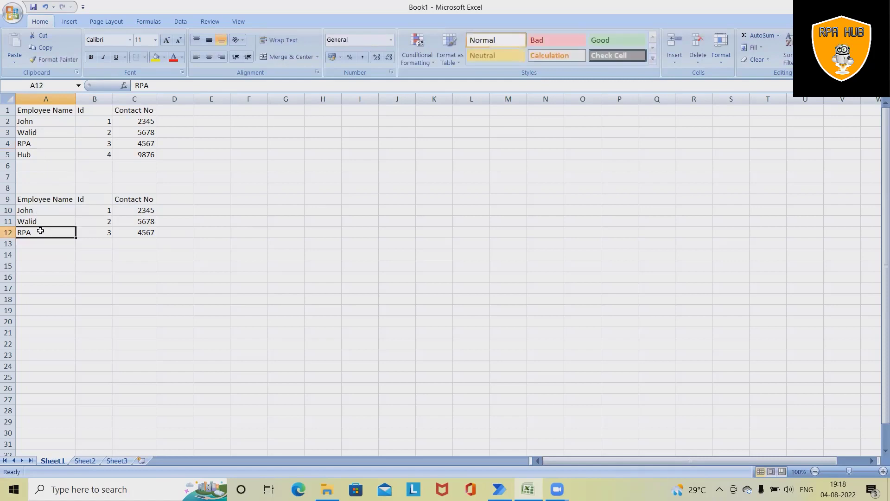
text(RPA)
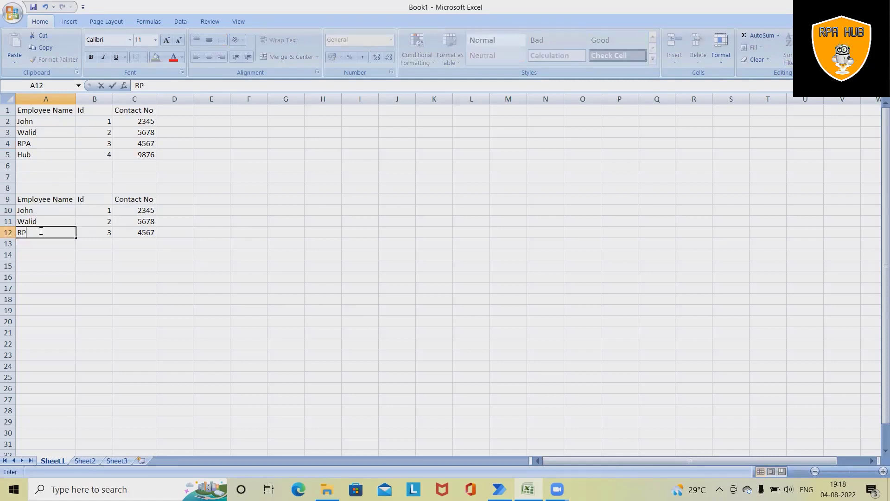
click(293, 279)
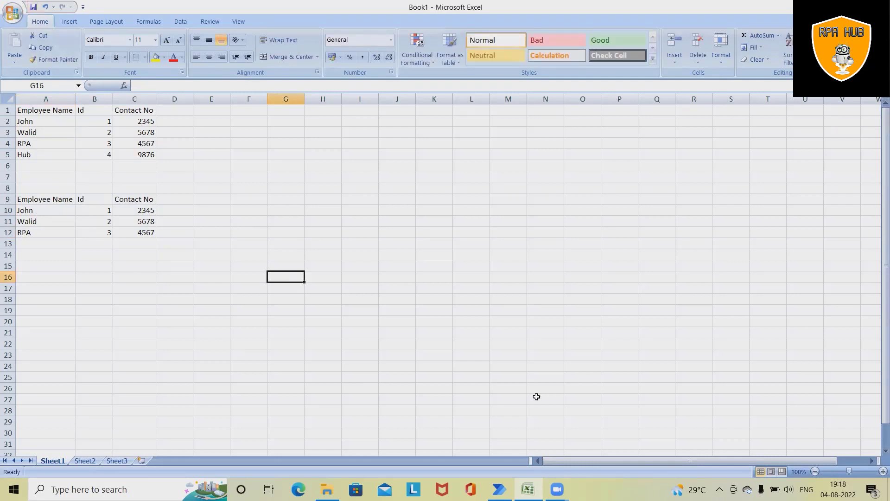
click(500, 489)
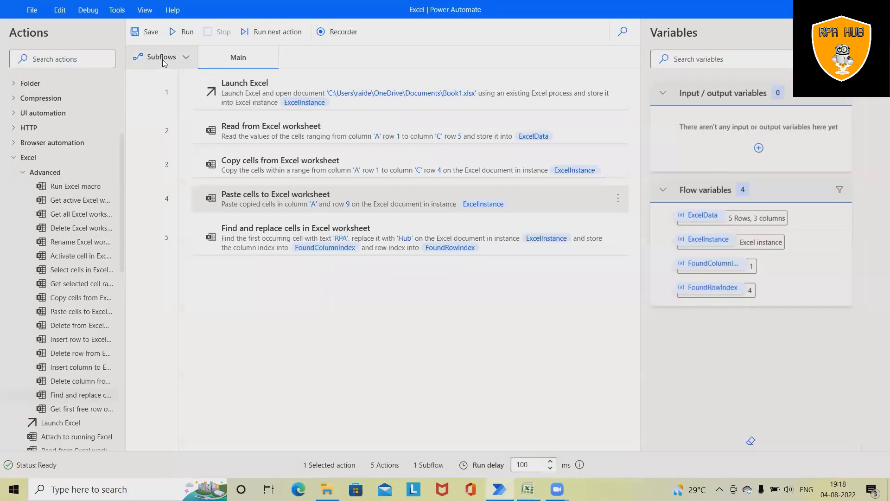
- Run the flow against the Book1 workbook
click(181, 35)
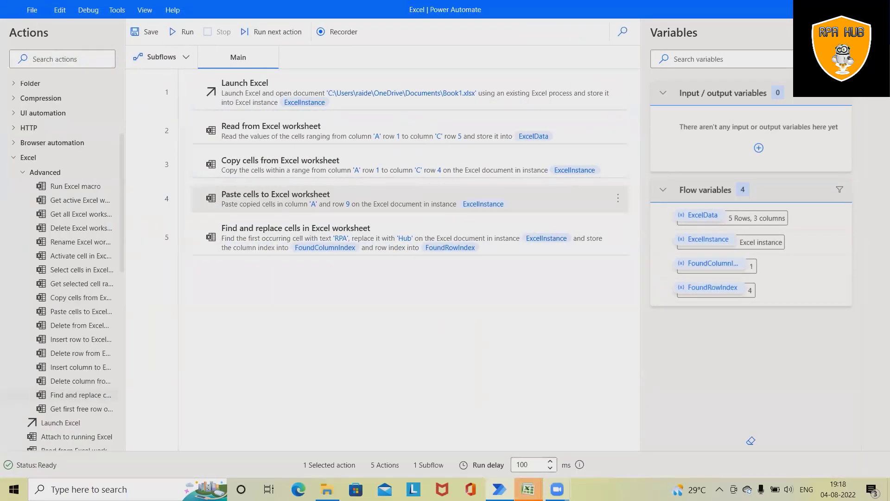
- Inspect the read-only Book1 output, then switch back to the flow editor
mouse_move(528, 489)
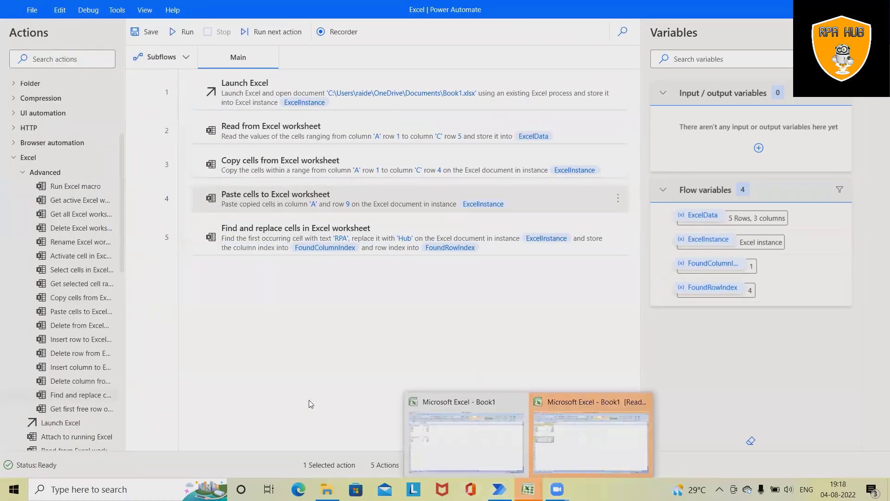
click(570, 445)
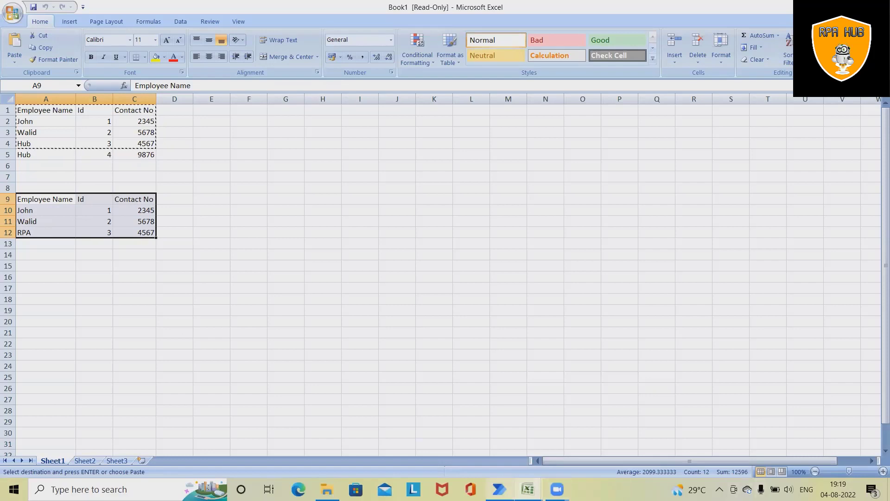
key(alt+Tab)
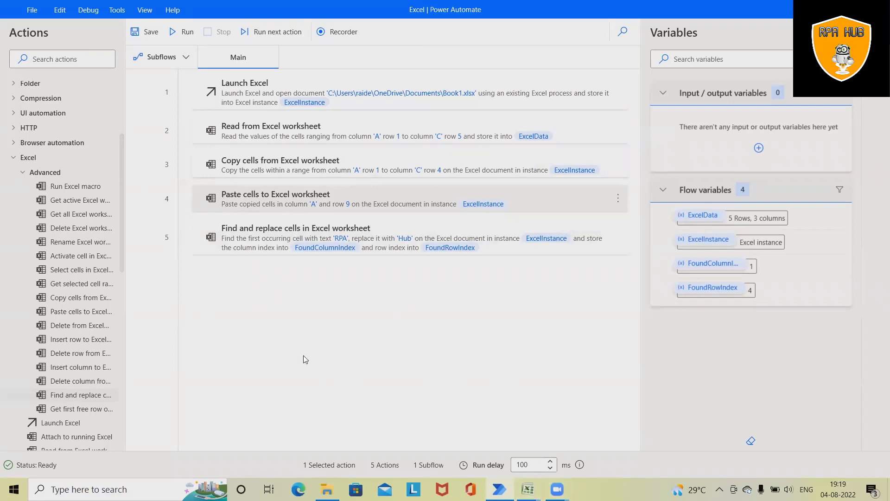
- Delete the Launch Excel action and every remaining action from the Main flow
click(528, 489)
click(499, 490)
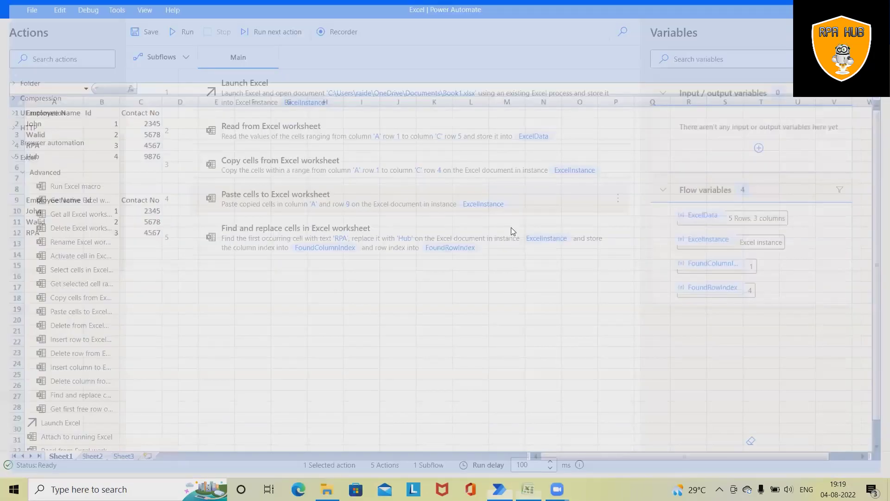
click(323, 90)
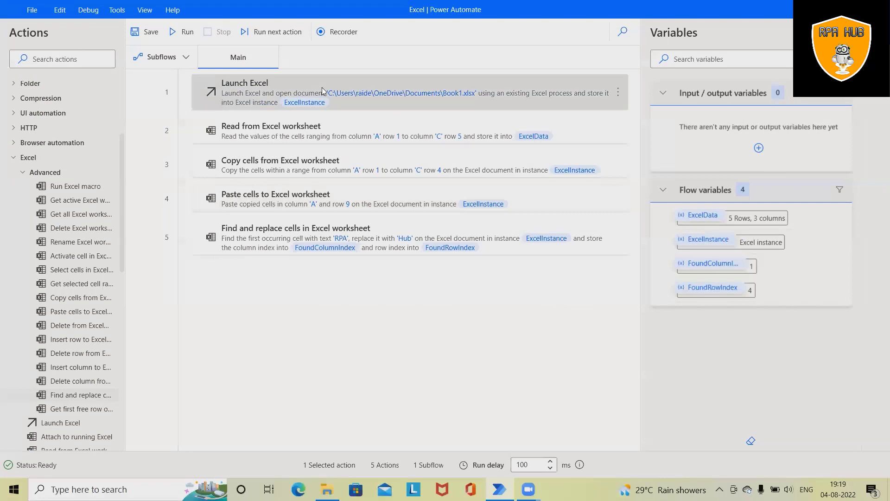
key(Delete)
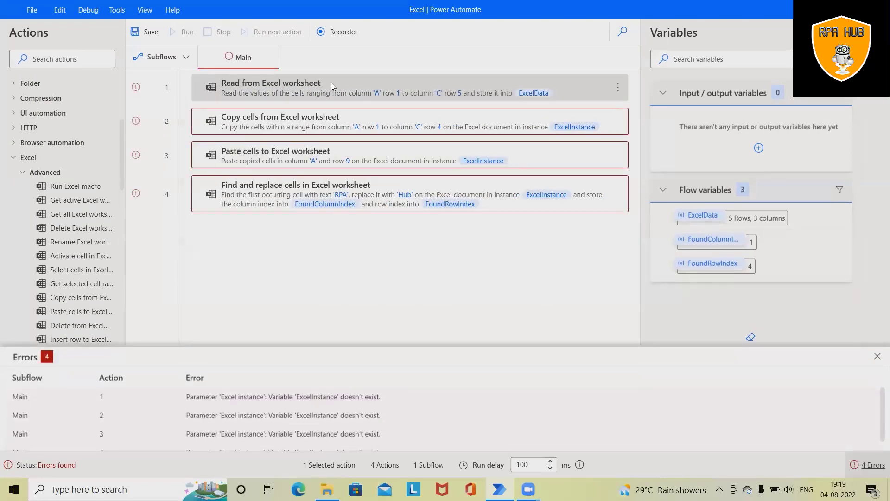
key(Delete)
key(Delete)
key(Delete)
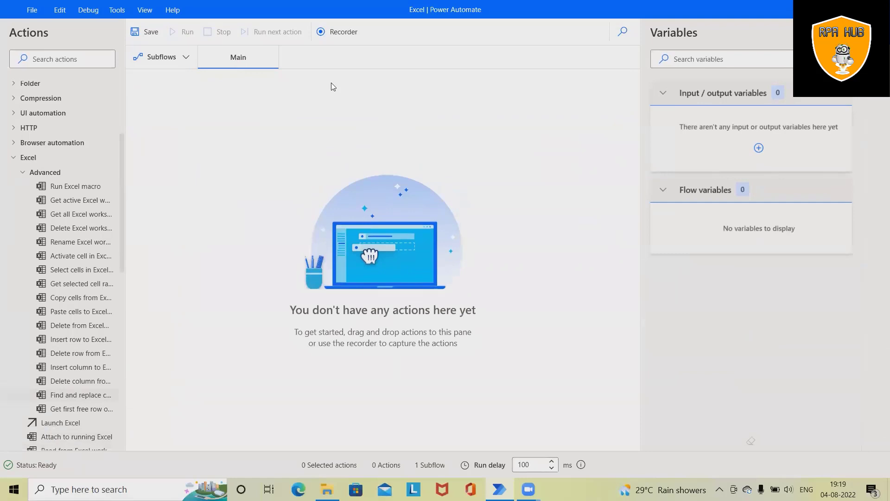
- Add a Launch Excel action that opens the document Book1.xlsx as ExcelInstance
drag(53, 428, 348, 98)
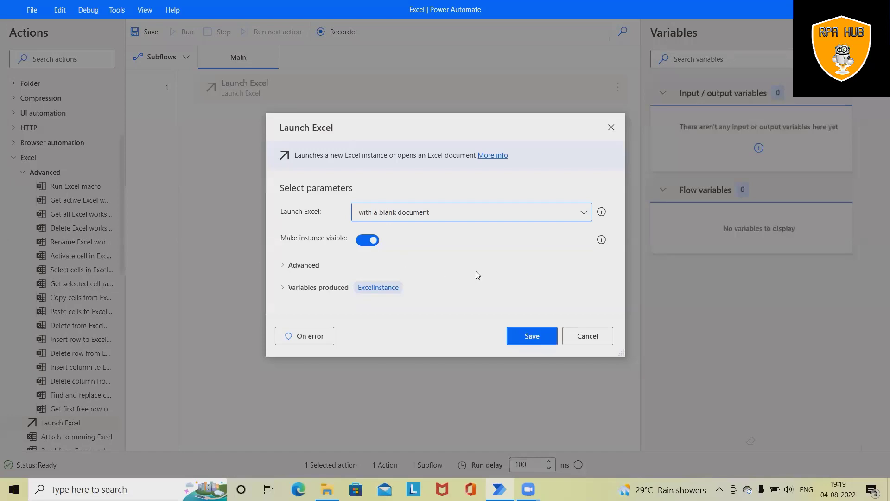
click(567, 212)
click(450, 248)
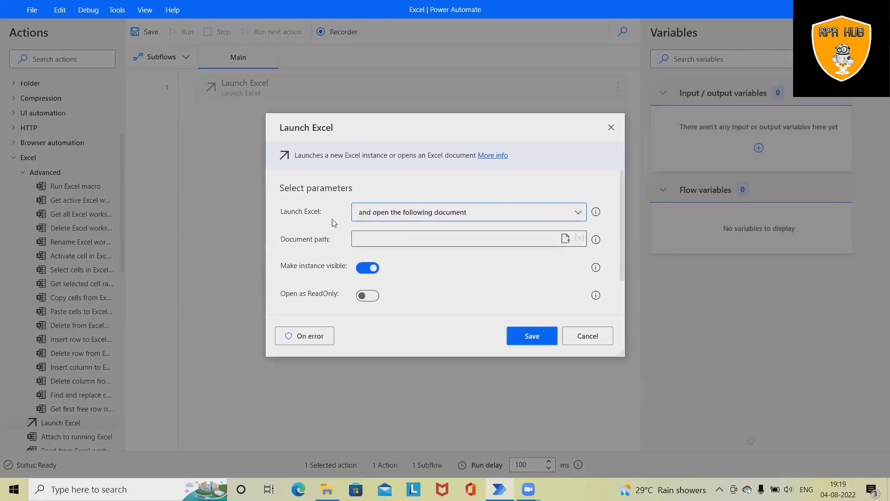
click(566, 238)
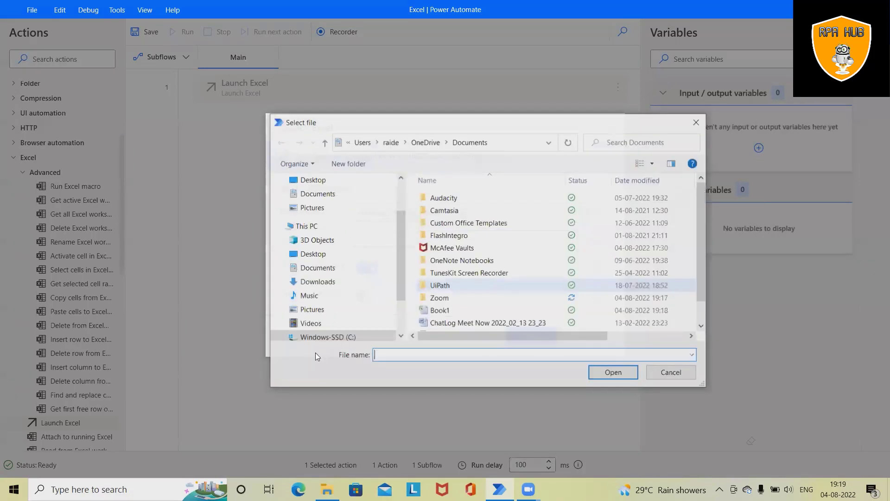
click(440, 310)
click(614, 374)
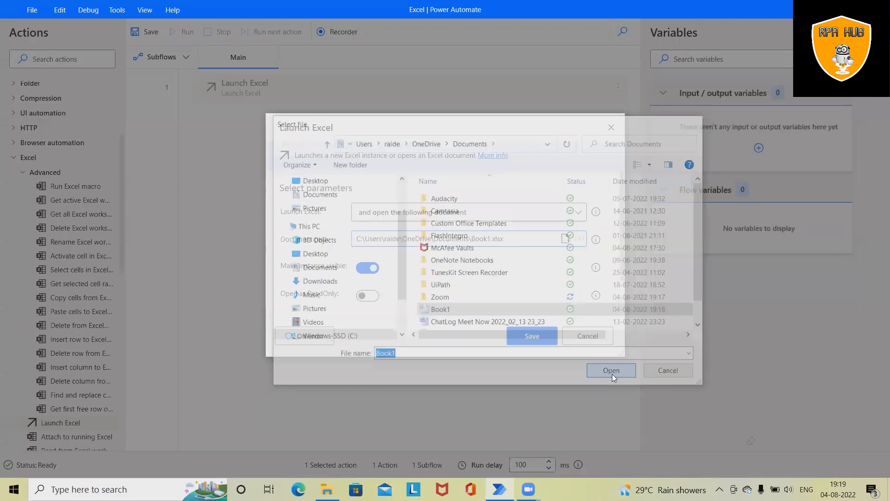
scroll(512, 309, down, 1)
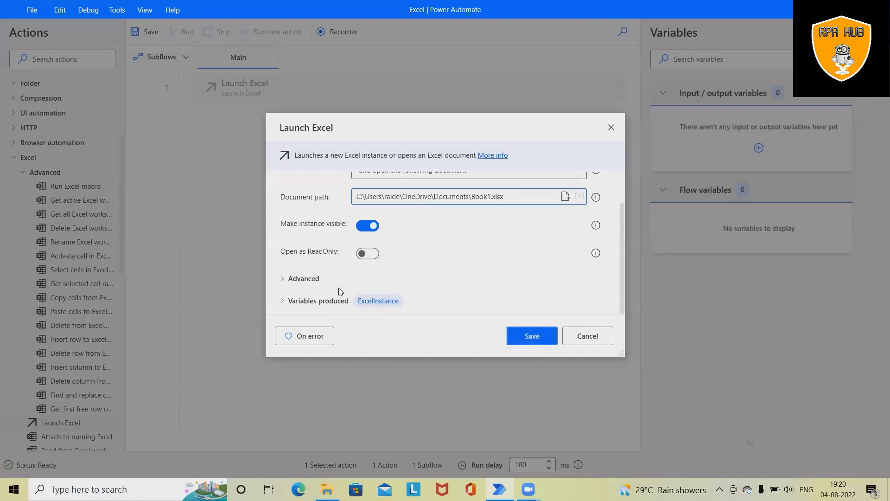
click(527, 338)
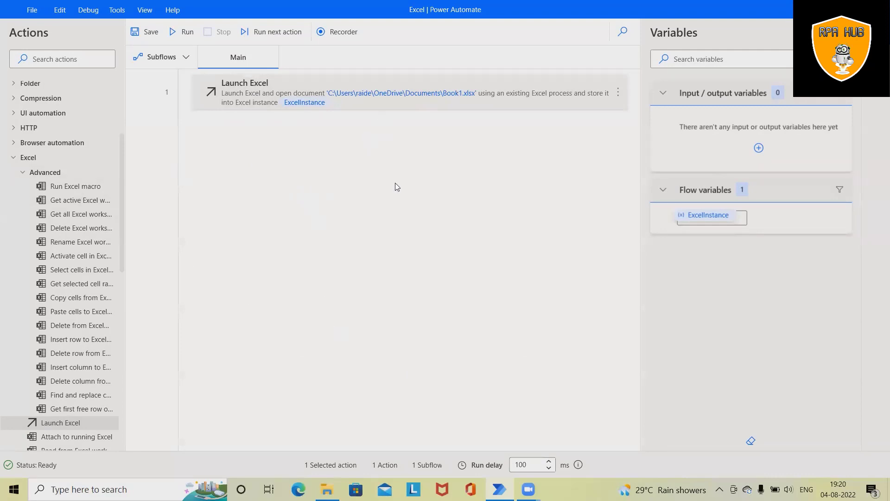
- Add a Read from Excel worksheet step set to read values from a range of cells
scroll(105, 321, up, 2)
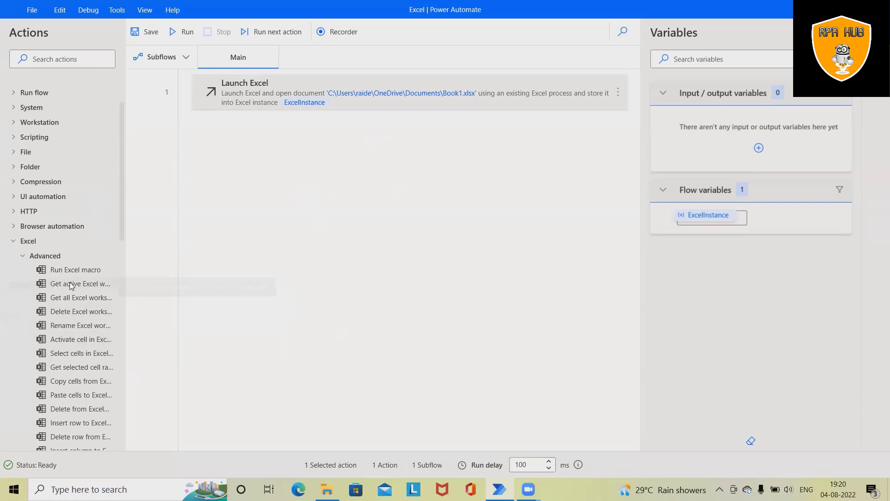
scroll(81, 357, down, 1)
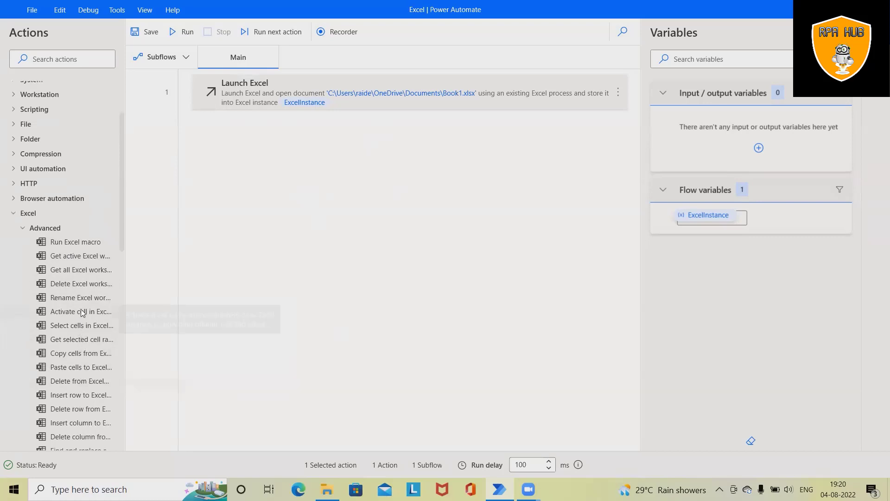
scroll(82, 375, down, 4)
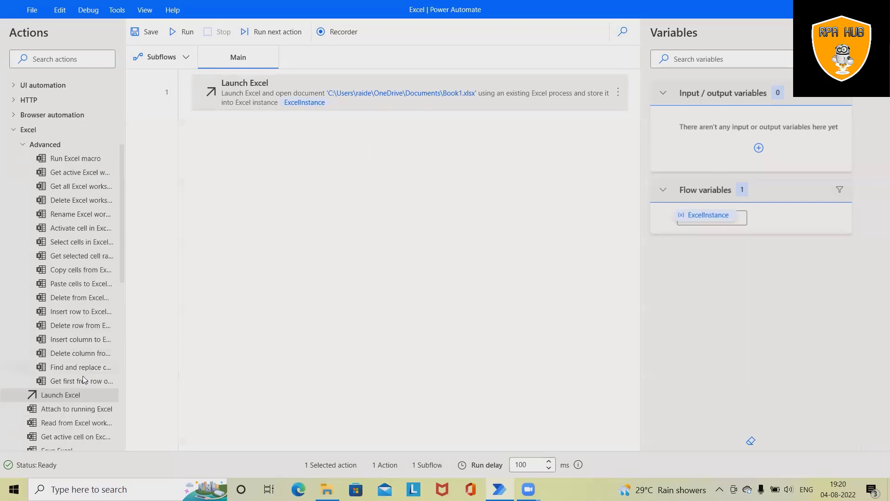
drag(75, 339, 403, 135)
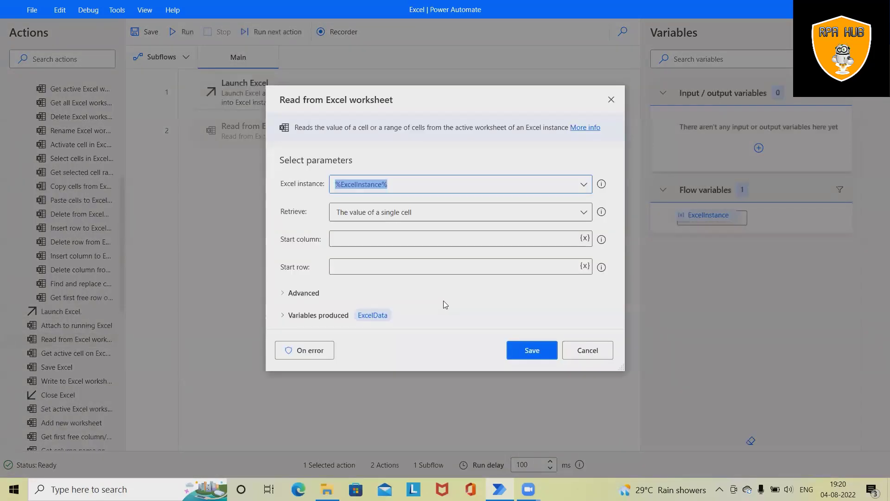
click(402, 217)
click(408, 246)
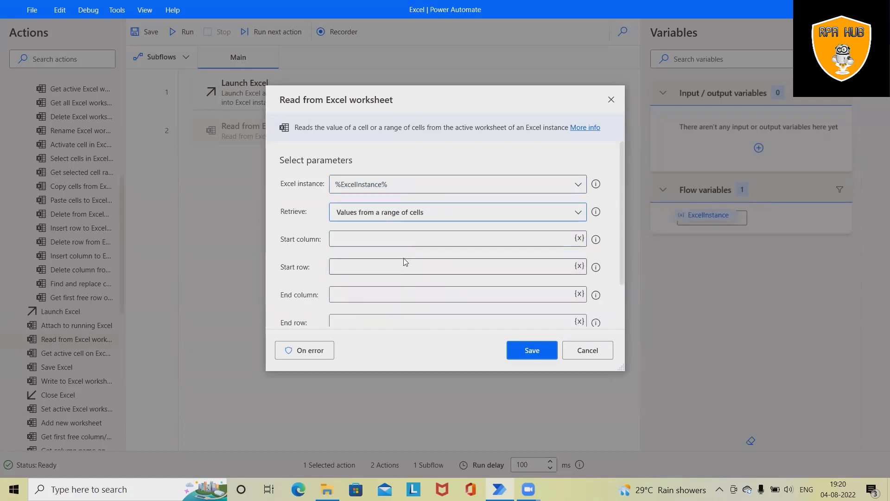
- Set the read range to column A row 1 through column C row 5 and save
click(398, 239)
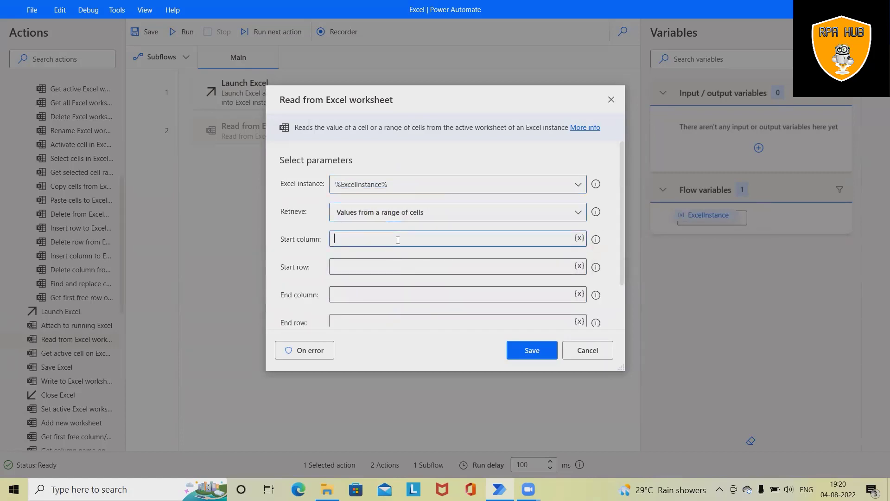
click(376, 264)
text(1)
scroll(334, 279, down, 1)
click(342, 265)
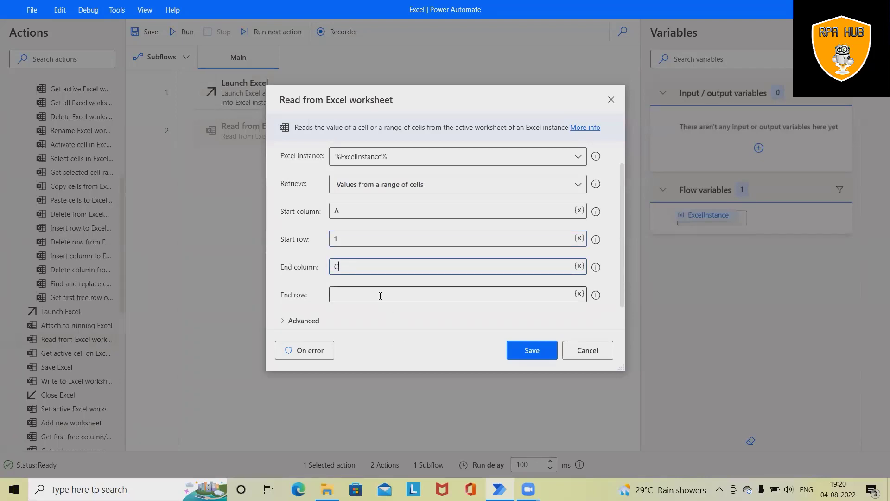
click(540, 349)
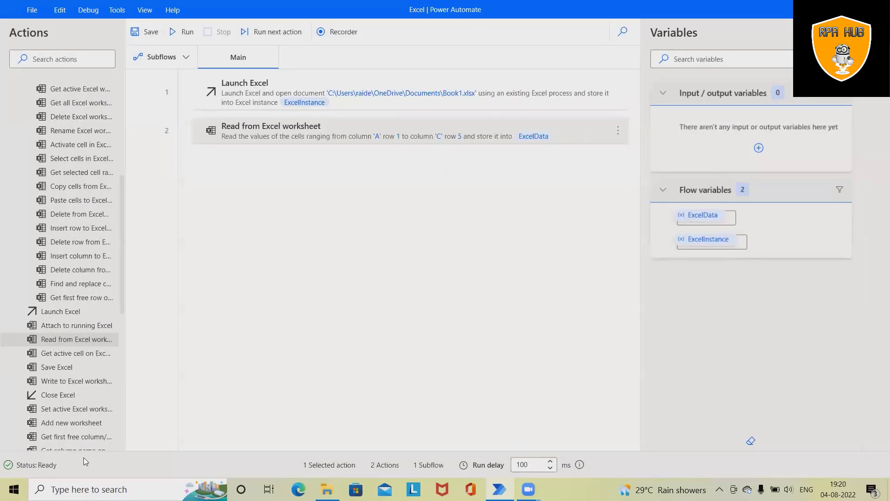
scroll(114, 301, up, 3)
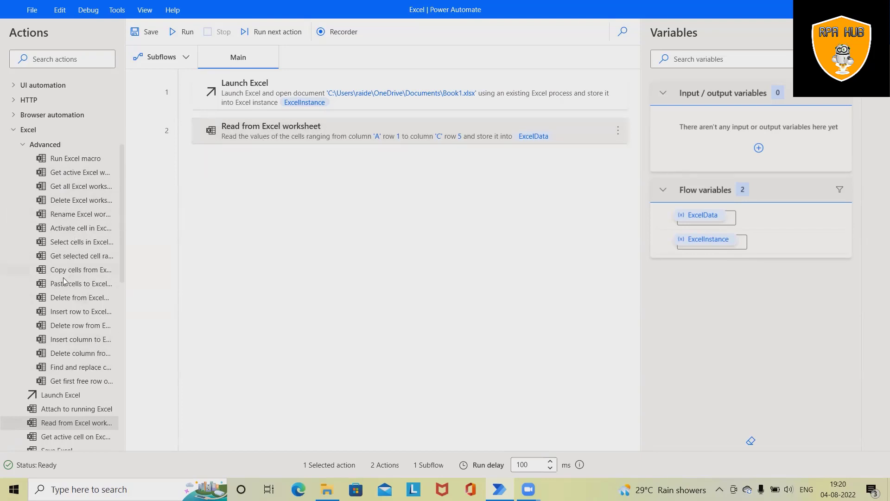
- Add a Copy cells from Excel worksheet step copying the range A1 to C4
drag(67, 272, 471, 170)
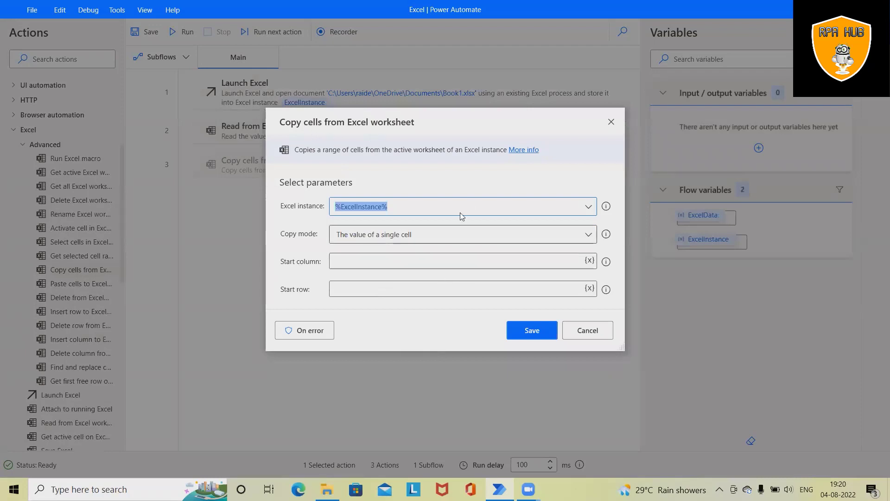
click(473, 236)
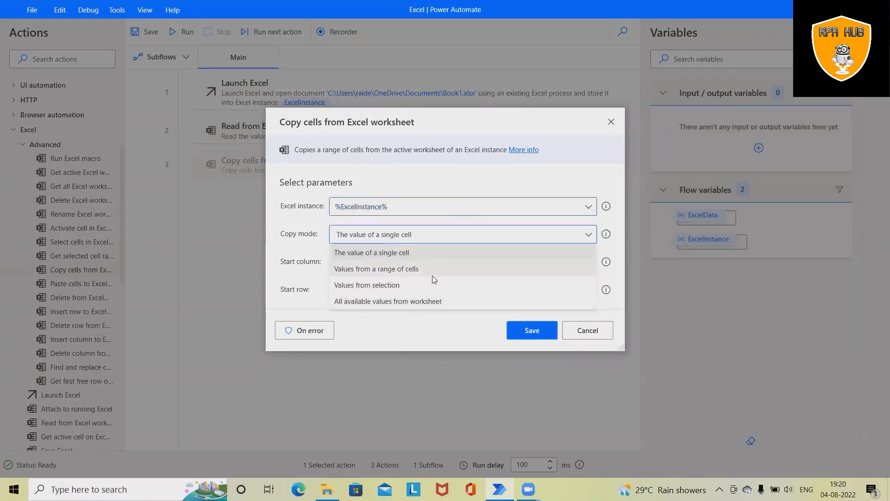
click(433, 270)
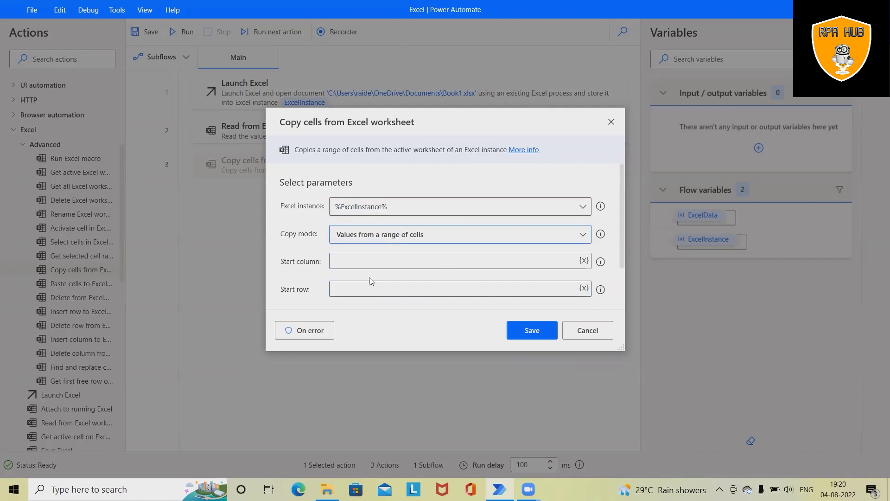
scroll(399, 256, down, 1)
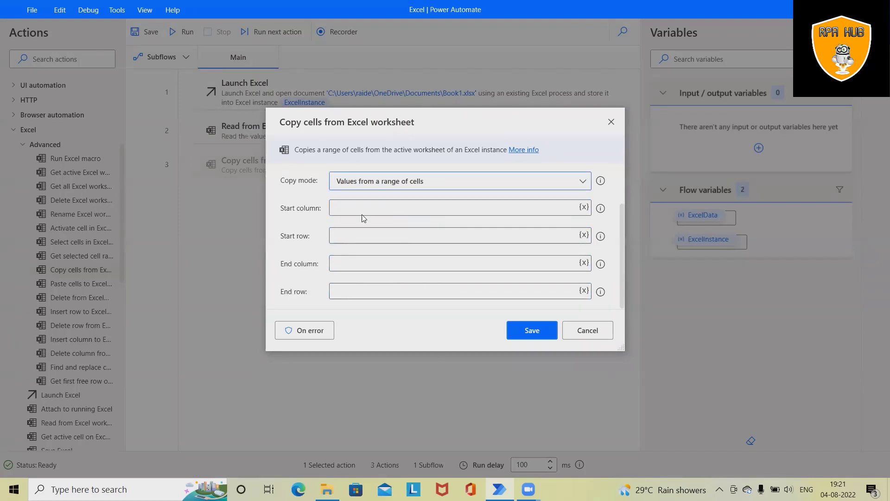
click(364, 207)
click(362, 239)
text(1)
click(357, 263)
click(344, 287)
click(532, 331)
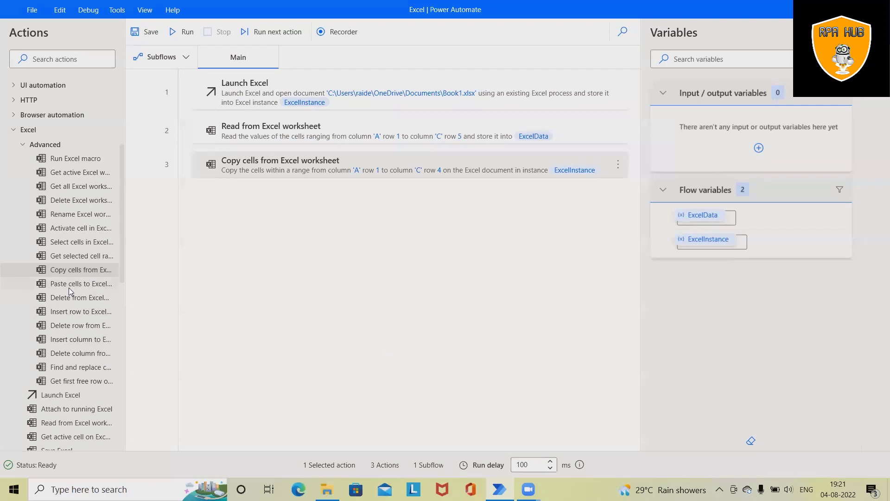
- Add a Paste cells to Excel worksheet step pasting on the specified cell, column A, row 9
drag(69, 287, 421, 201)
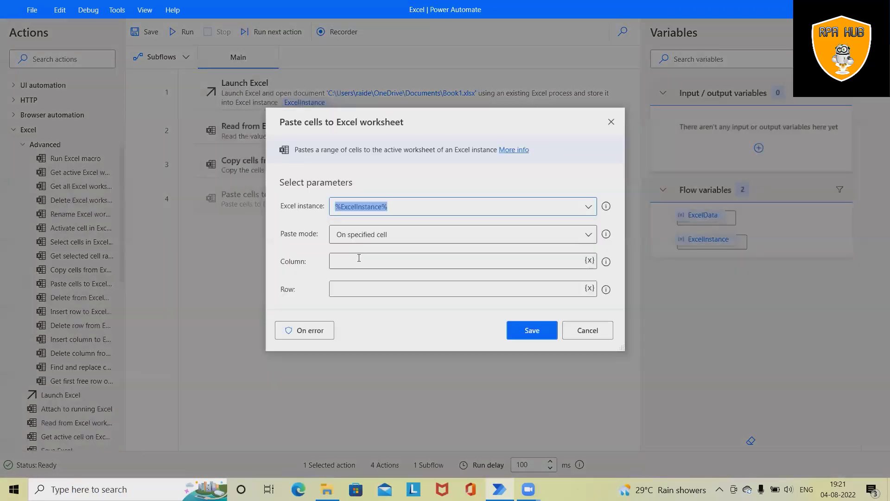
click(473, 235)
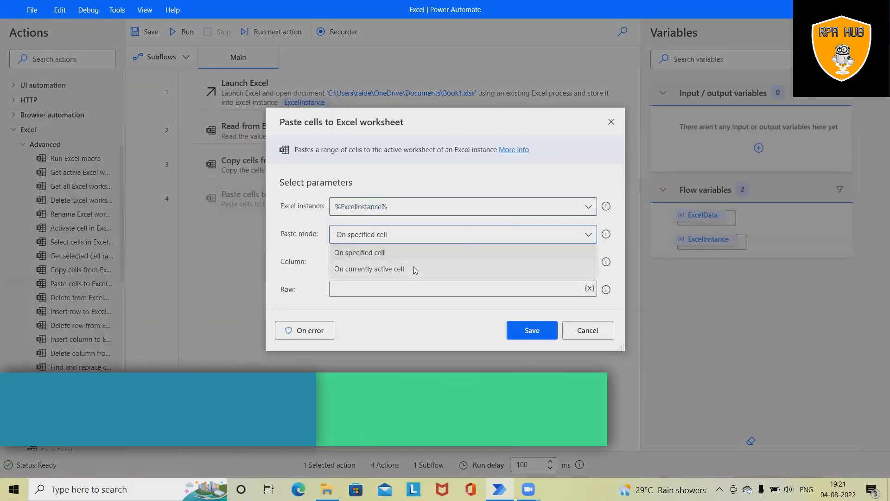
click(394, 252)
click(391, 264)
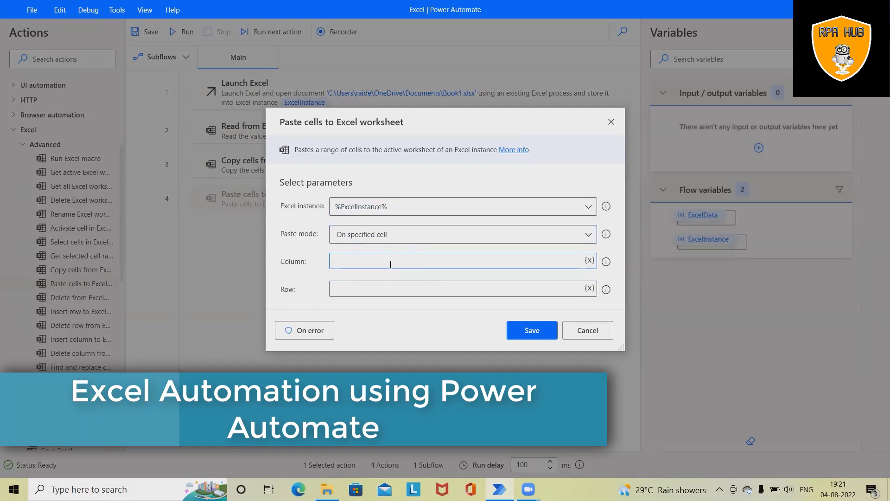
text(A)
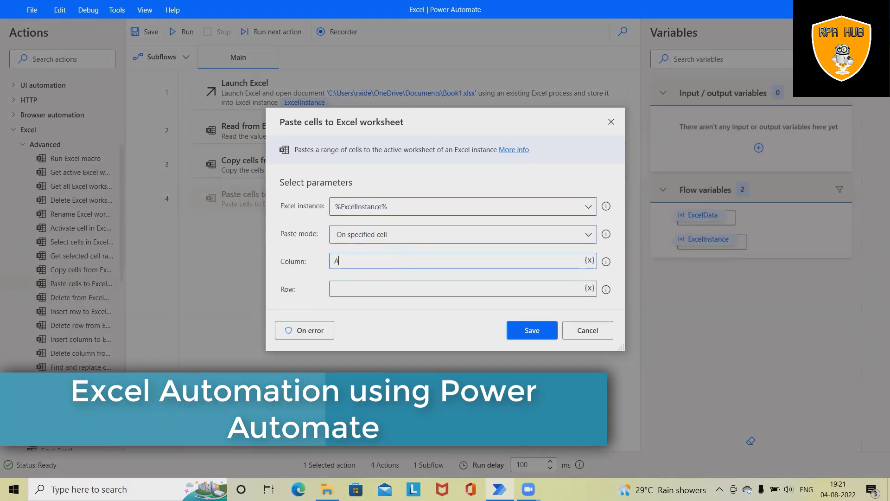
click(352, 288)
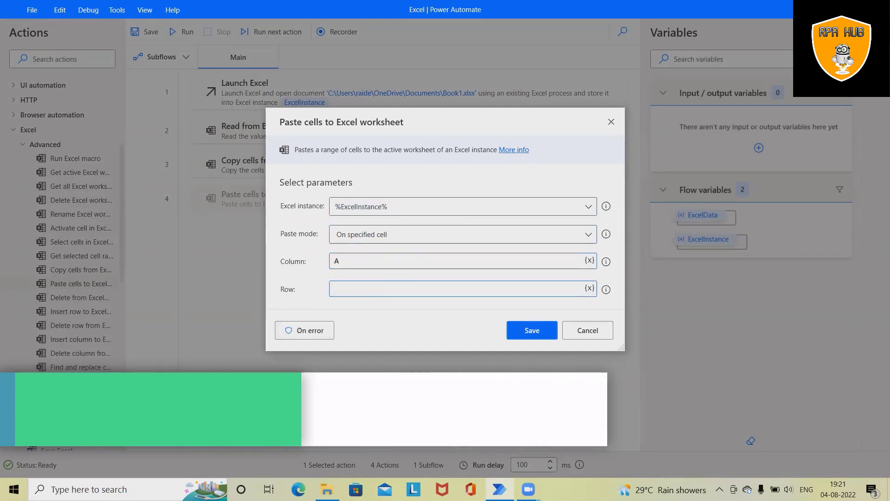
text(9)
click(529, 329)
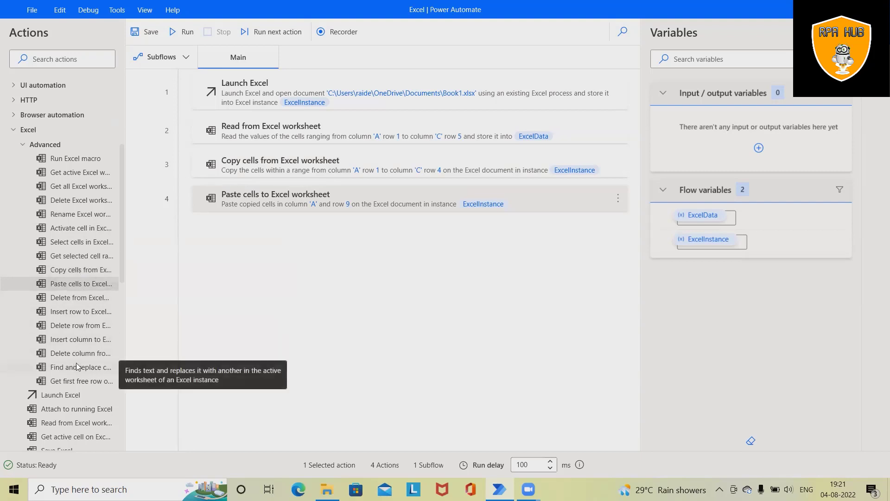
- Add a Find and replace cells in Excel worksheet step using Find and replace search mode
drag(77, 367, 343, 229)
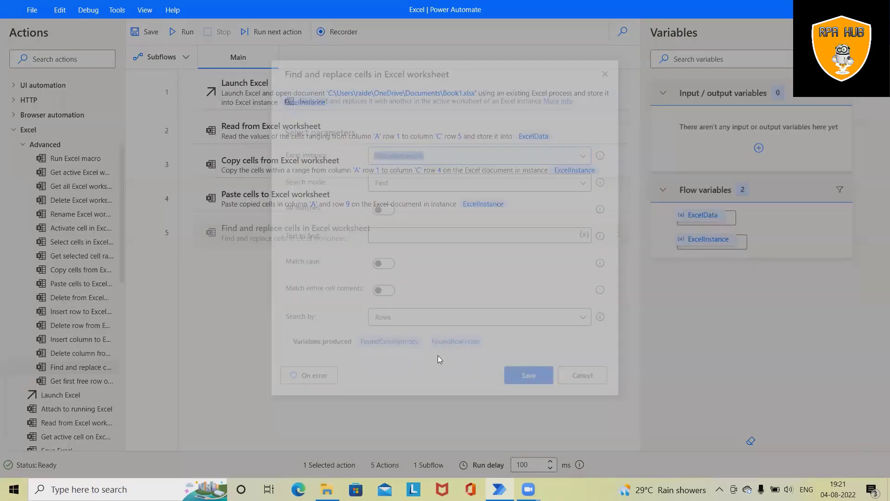
click(588, 182)
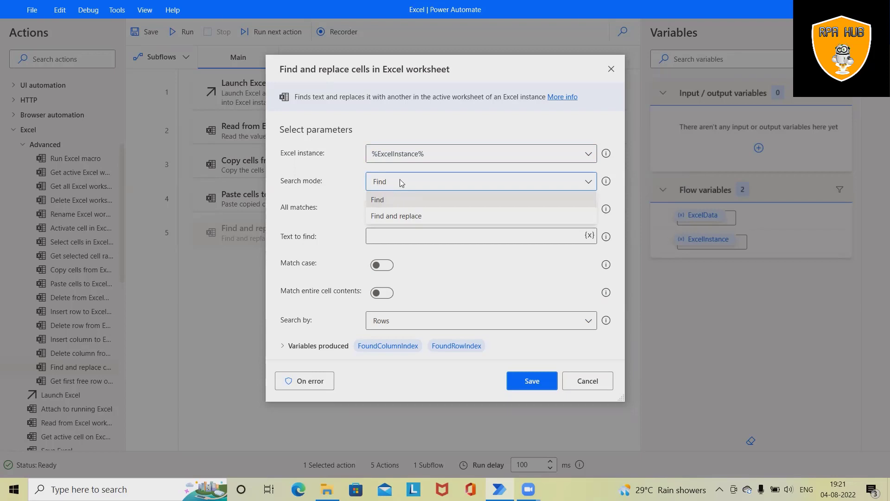
click(402, 216)
click(420, 237)
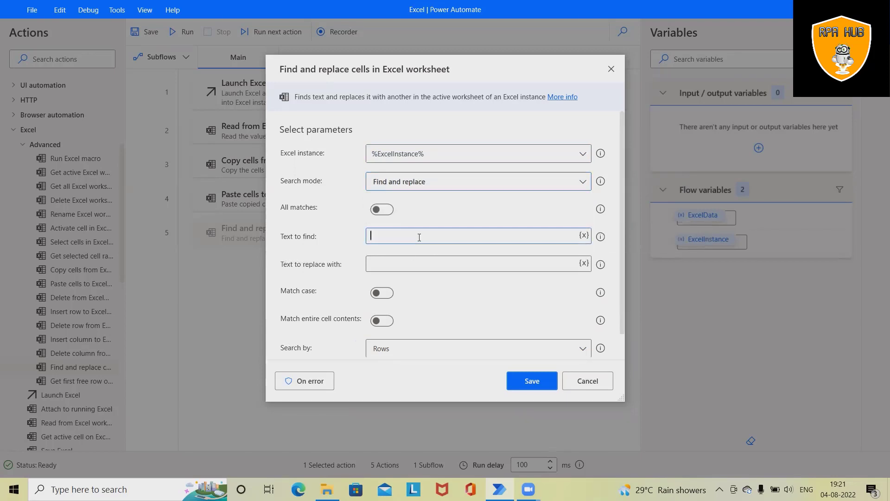
click(327, 489)
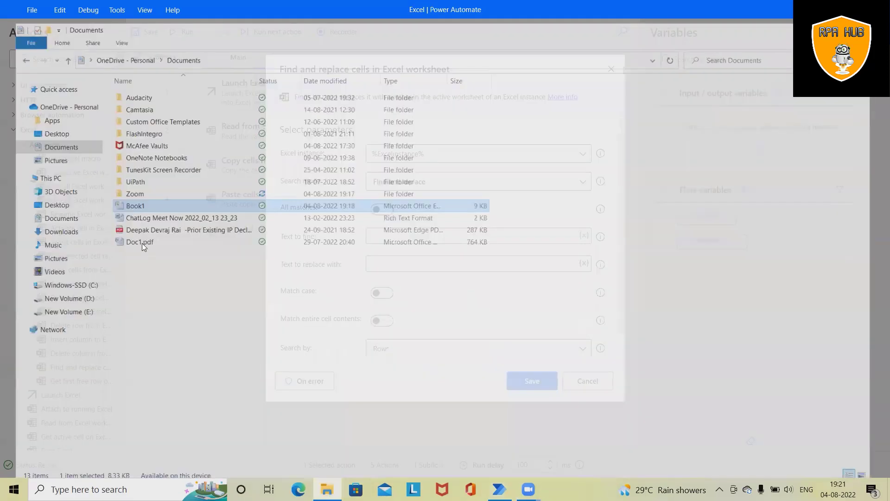
key(Return)
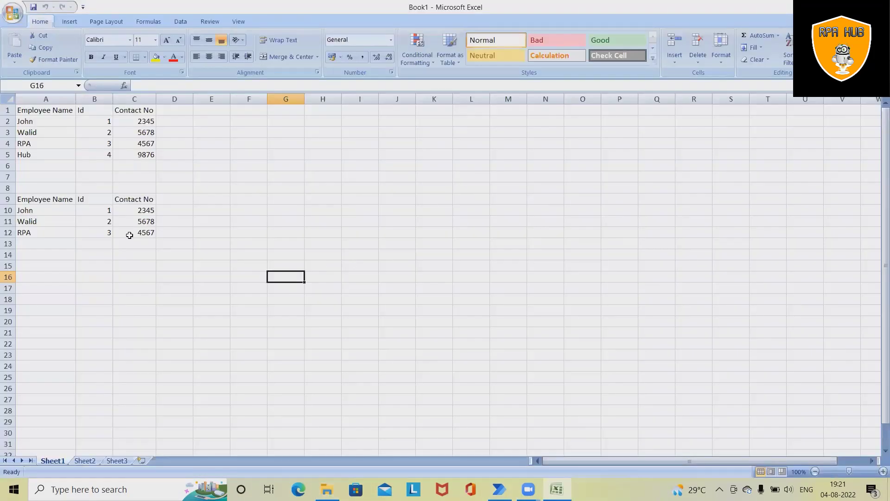
click(34, 144)
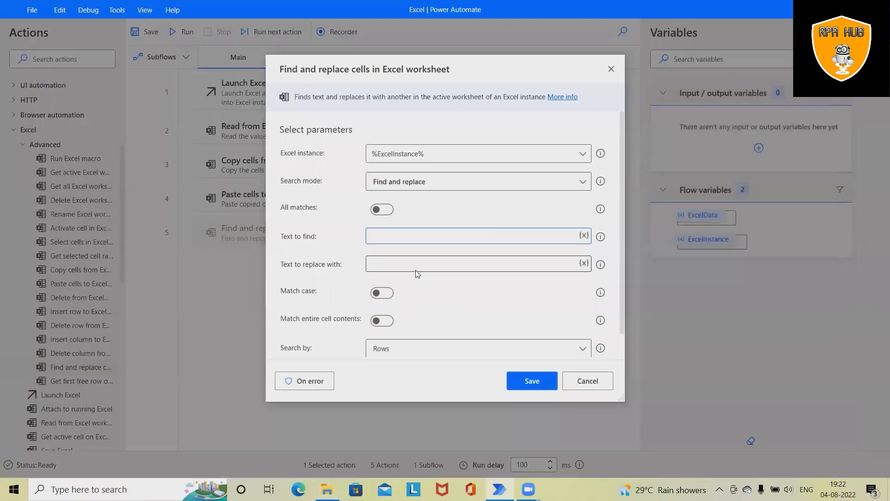
- Finish the Find and replace step, replacing 'RPA' with 'Hub', and save the flow
text(RPA)
click(420, 264)
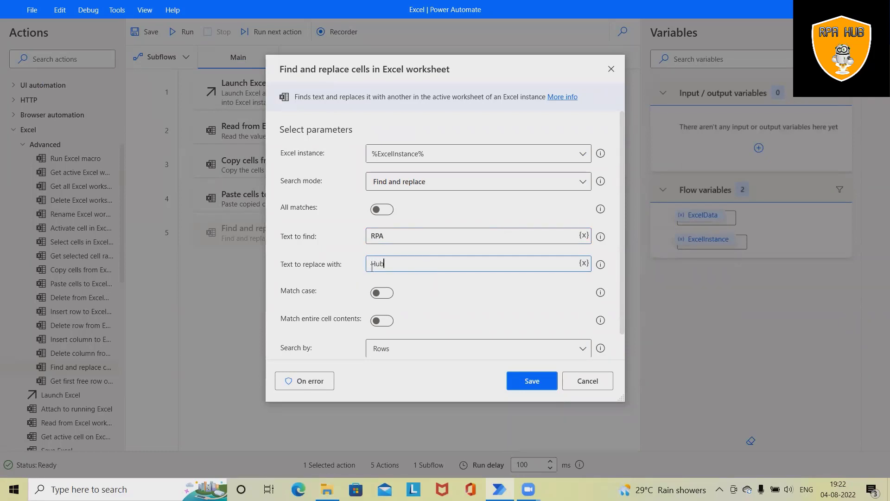
scroll(422, 263, down, 1)
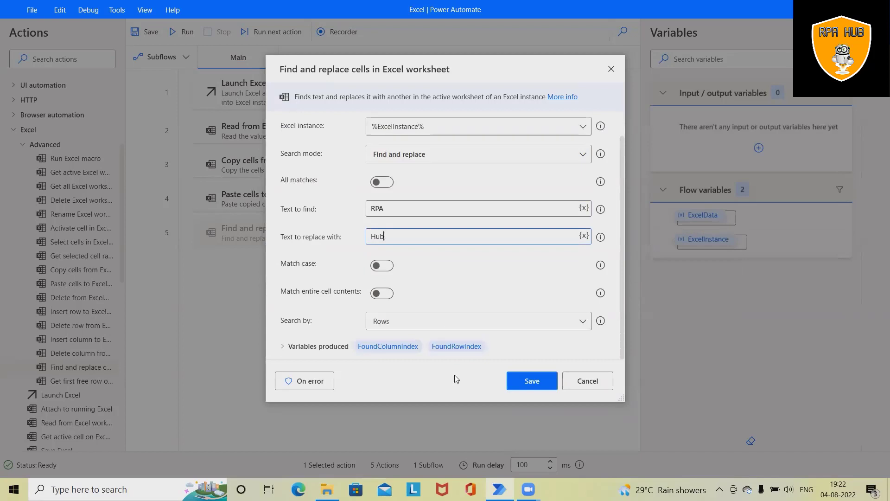
click(523, 381)
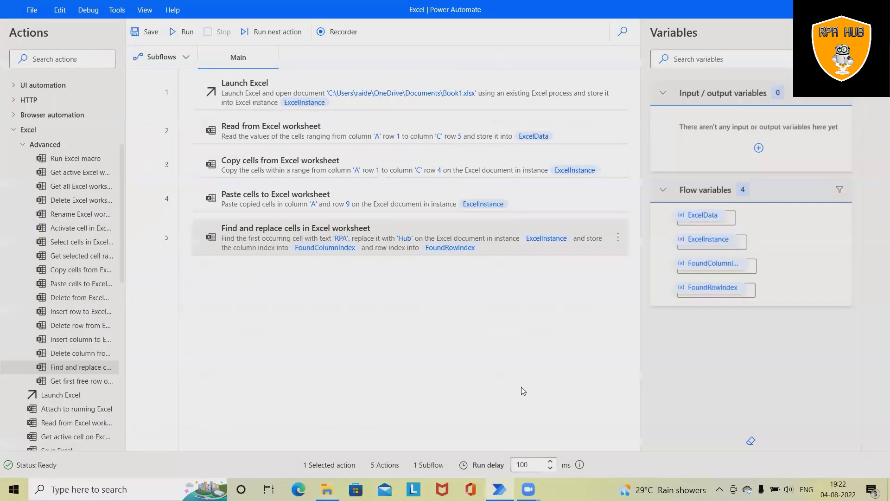
click(150, 32)
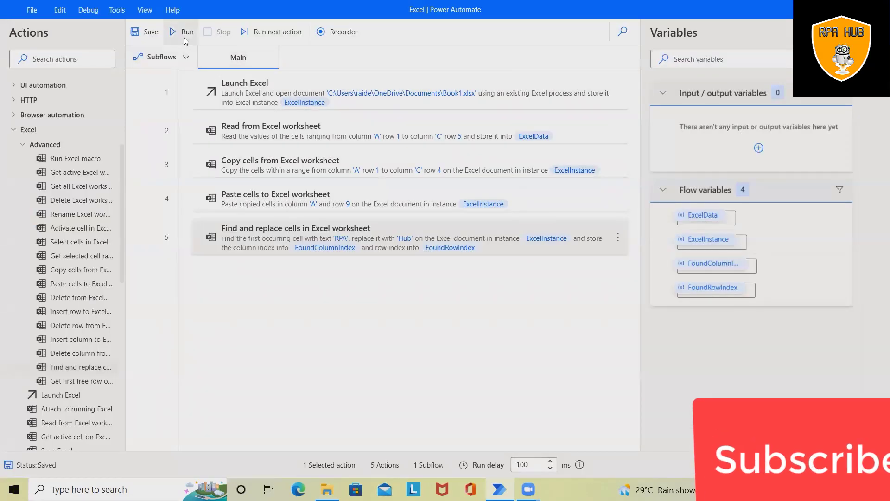
- Run the flow and check Book1 for rows pasted from A9 and 'Hub' in A4
click(183, 34)
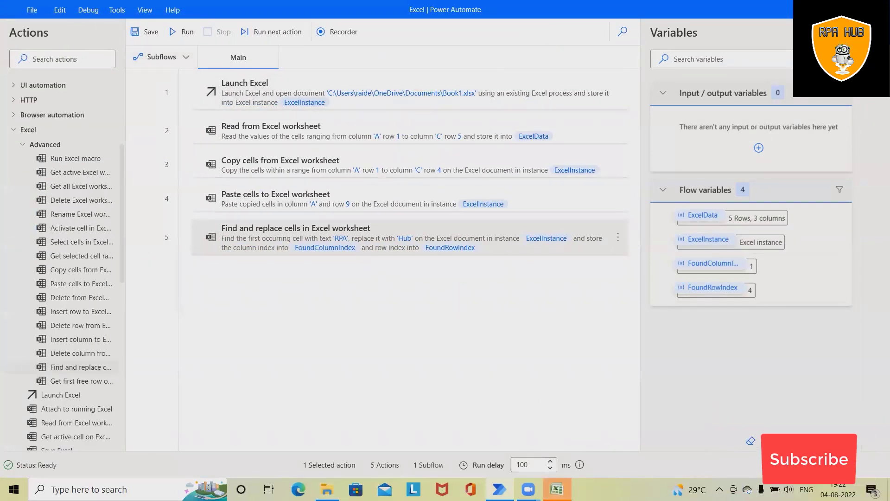
key(alt+Tab)
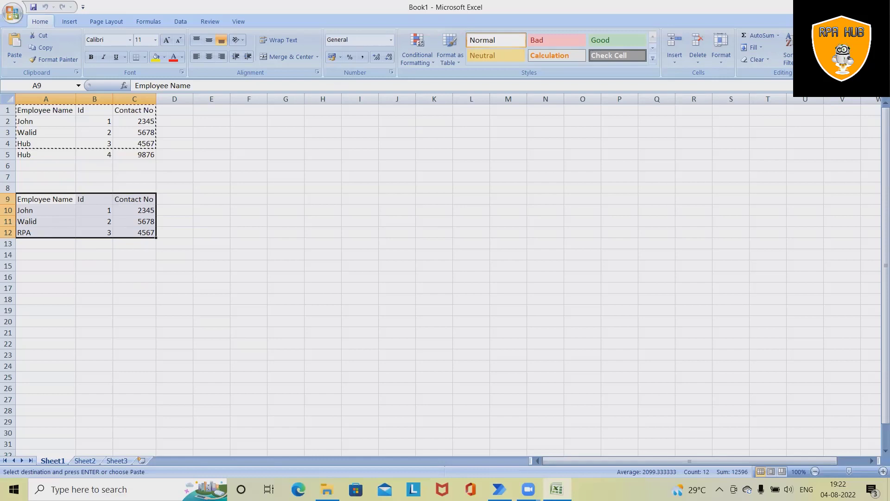
- Close the Book1 workbook without saving its changes
key(ctrl+w)
click(447, 273)
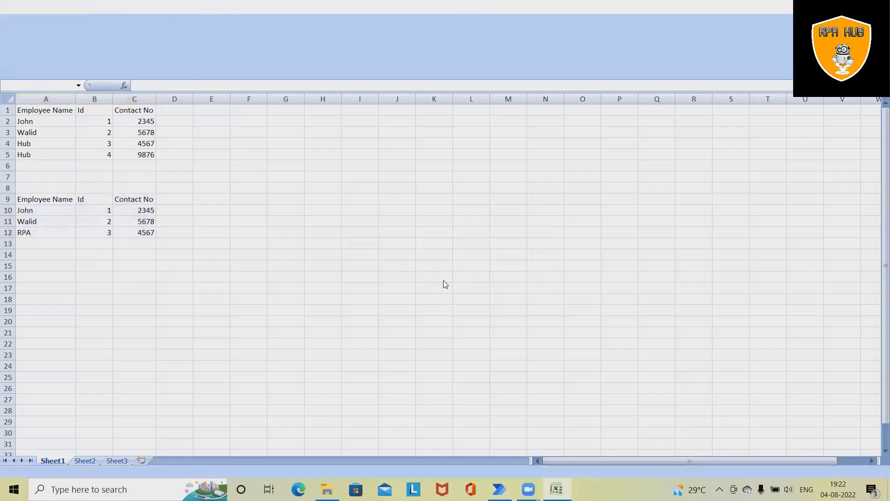